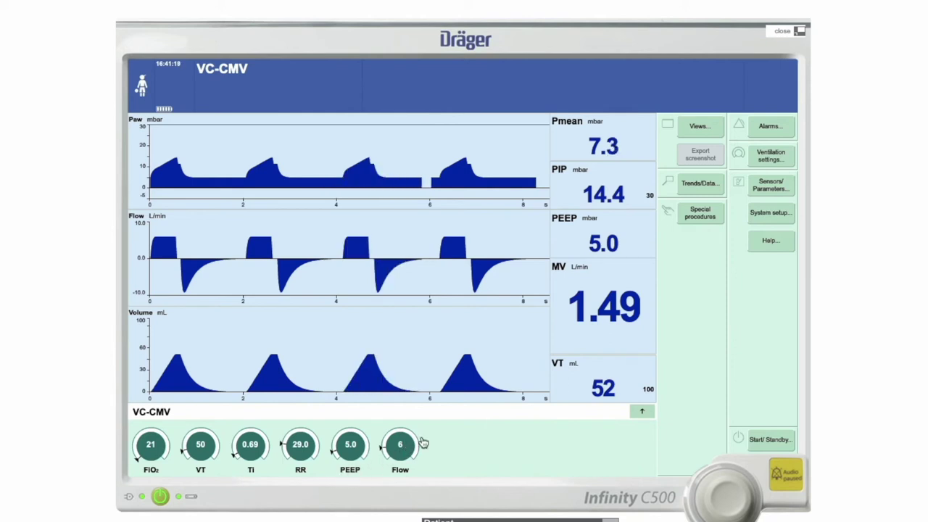
click(303, 449)
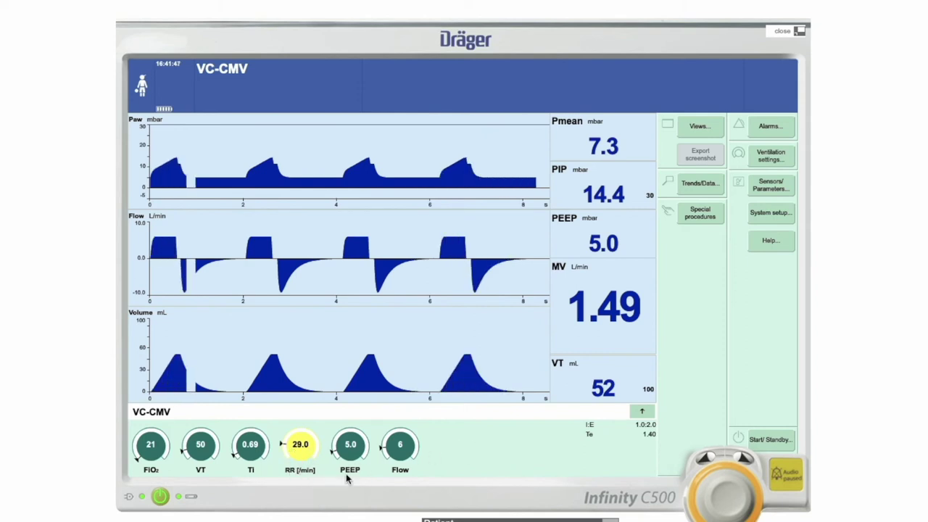
click(727, 493)
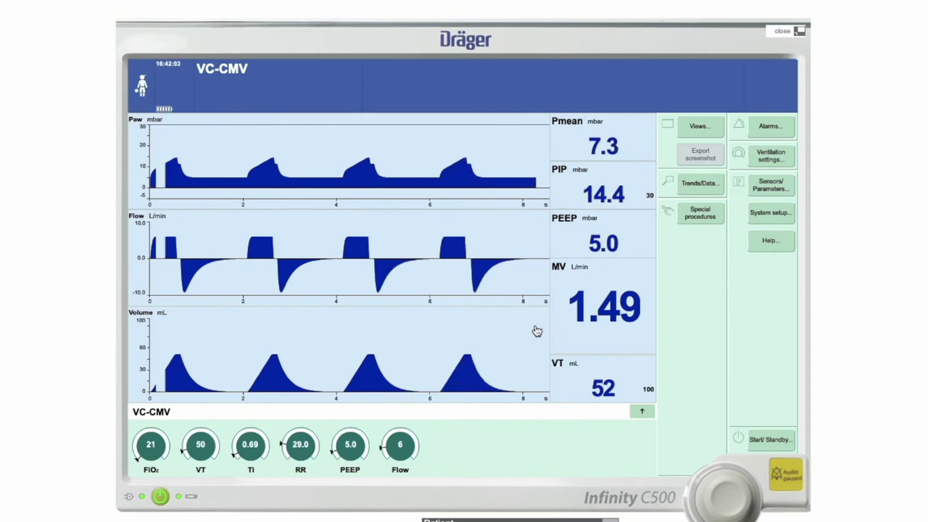
Step: Dial the PEEP setting up from 5.0 to 6.0 mbar and confirm it
click(346, 453)
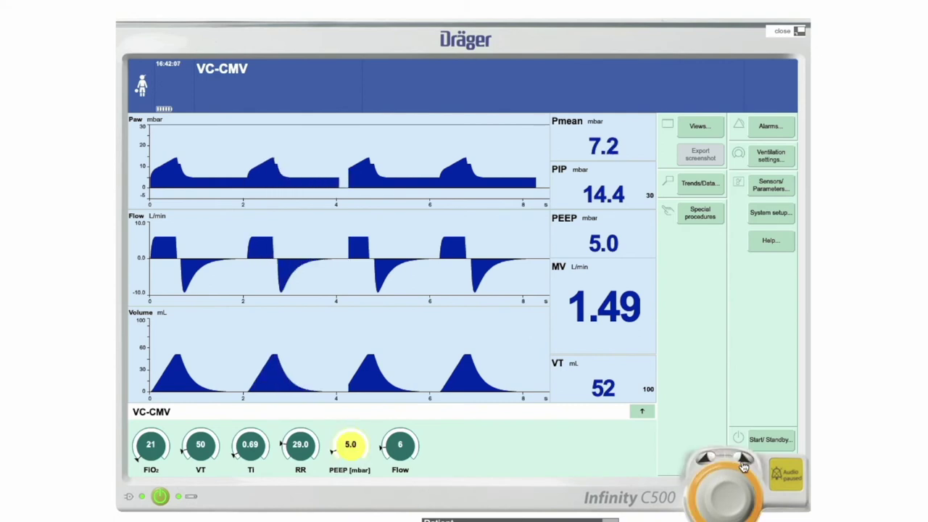
click(747, 463)
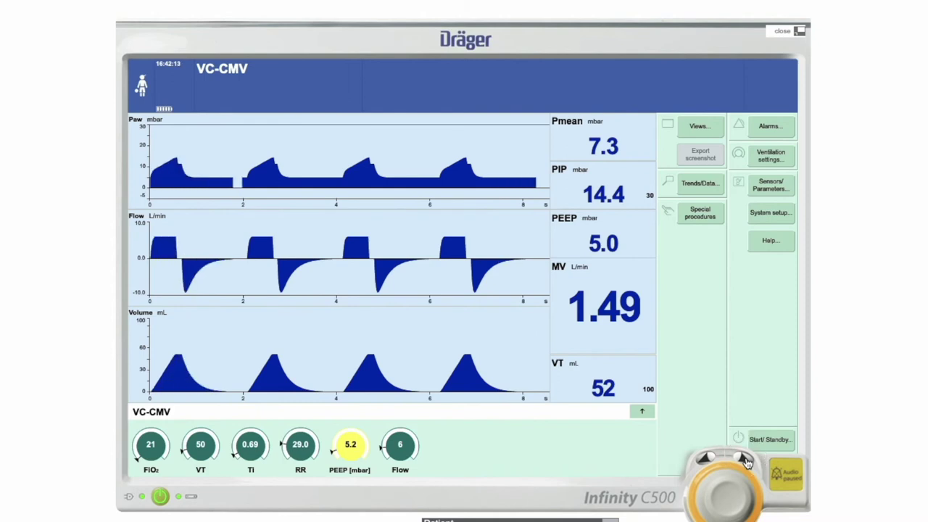
click(747, 463)
click(747, 463)
click(747, 463)
click(747, 462)
click(747, 462)
click(746, 462)
click(731, 494)
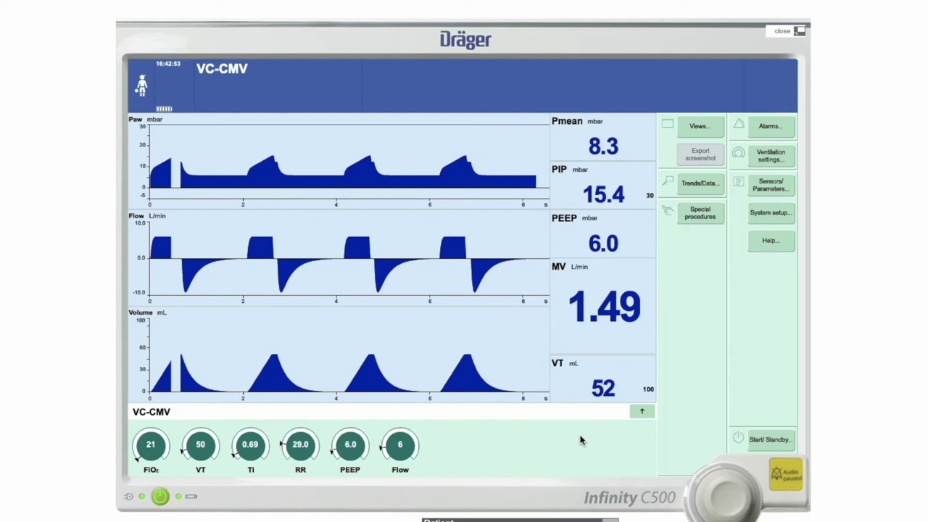
Step: Turn the Flow setting up from 6 to 14 L/min and confirm the new value
click(399, 447)
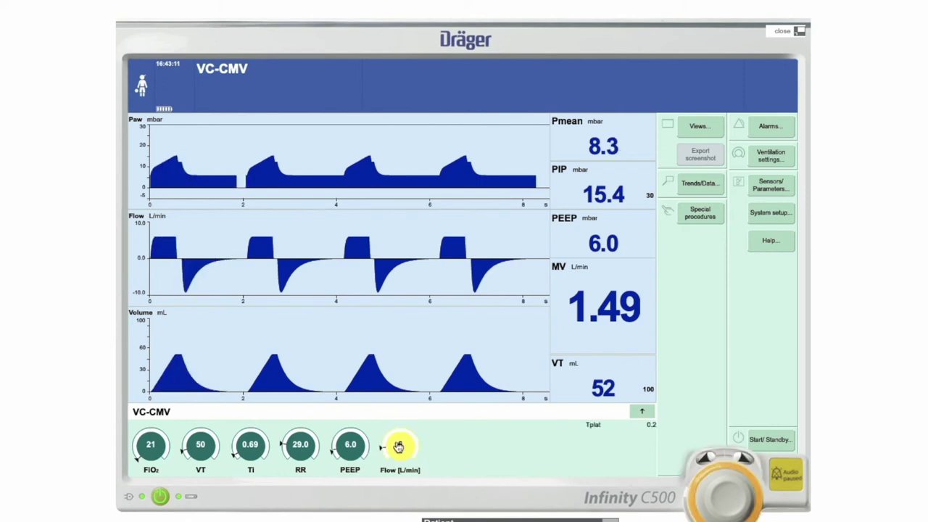
click(745, 463)
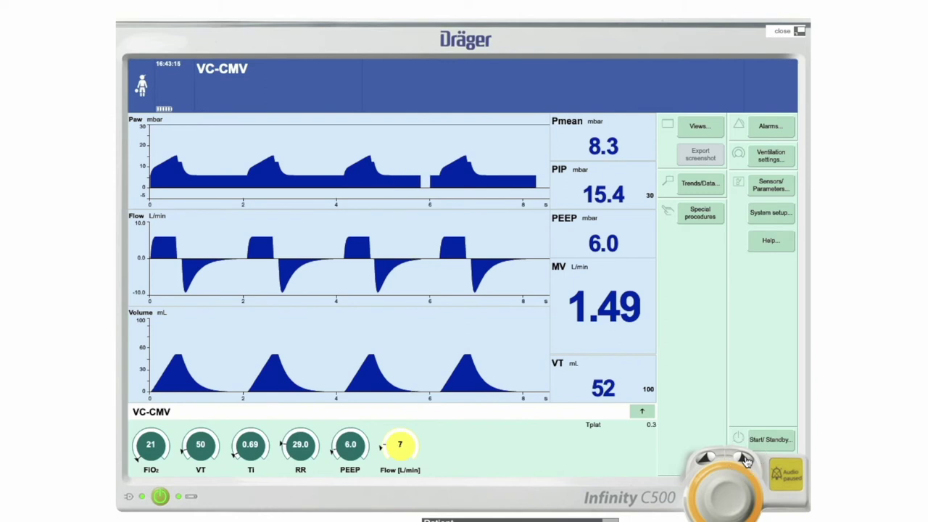
click(745, 463)
click(745, 463)
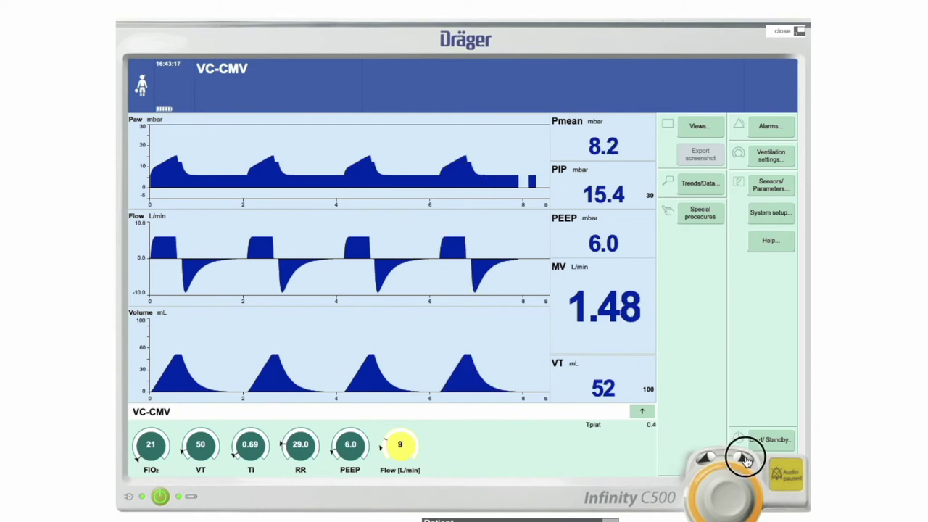
click(734, 487)
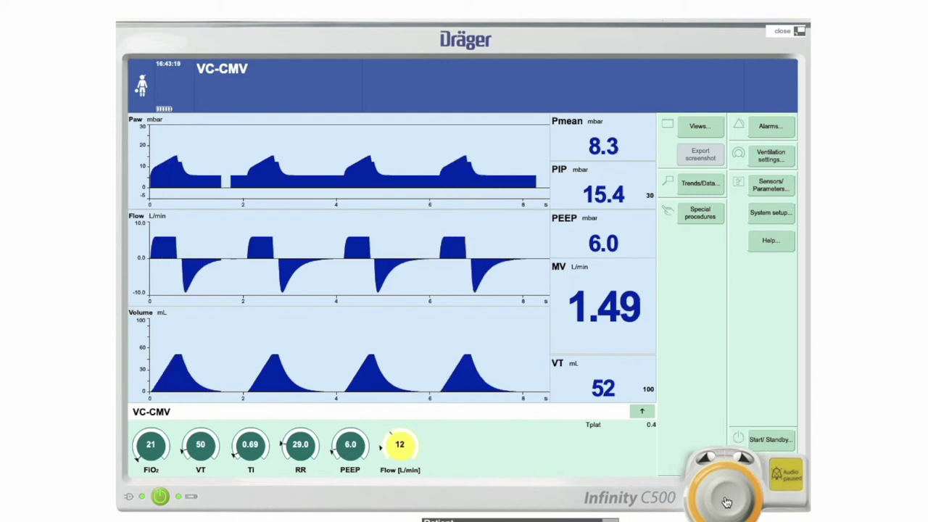
click(726, 502)
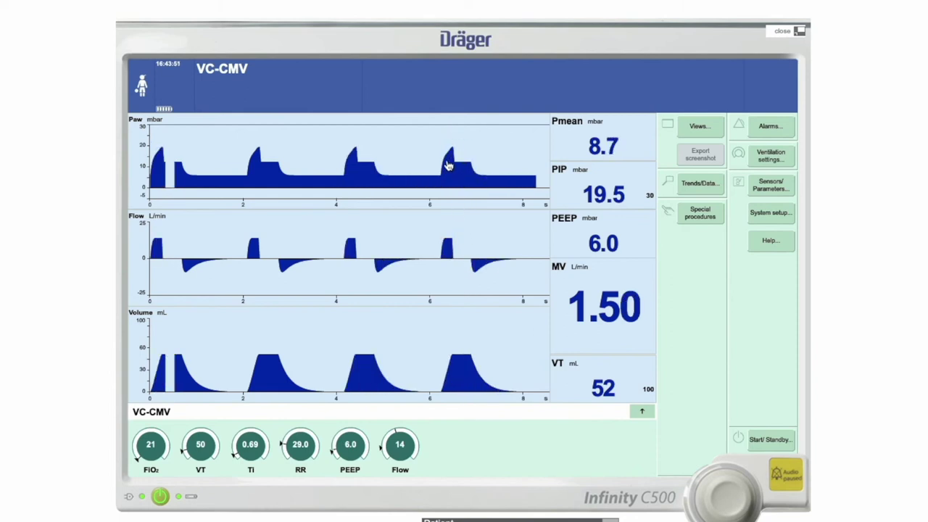
Step: Dial the Flow setting down from 14 to 6 L/min and confirm it
click(401, 446)
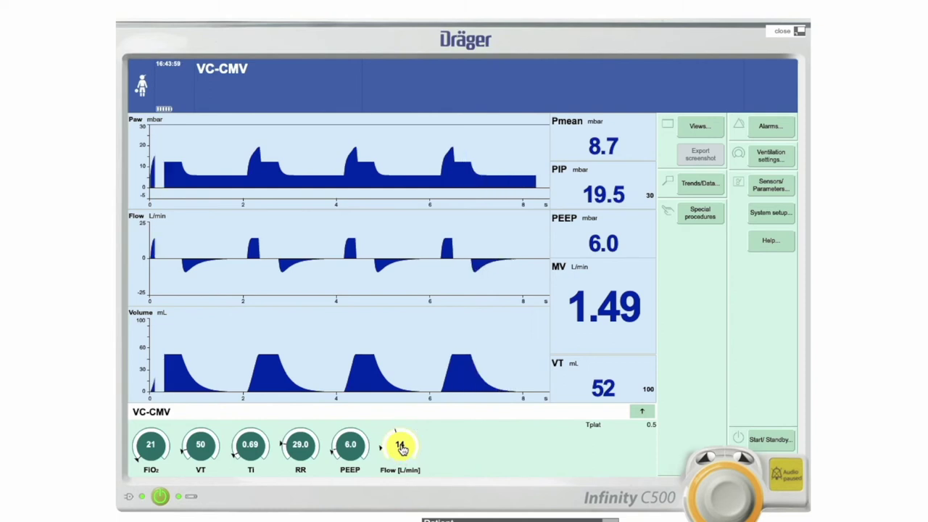
click(708, 464)
click(707, 464)
click(707, 464)
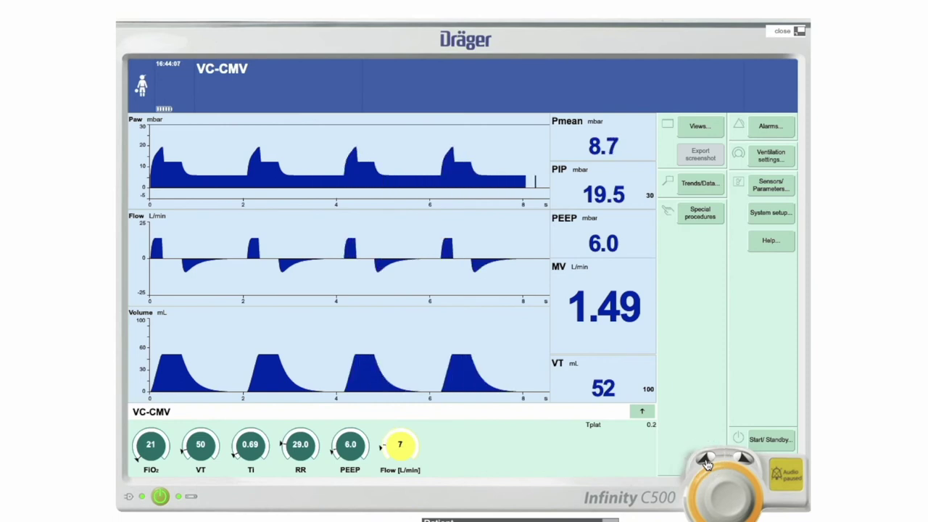
click(707, 464)
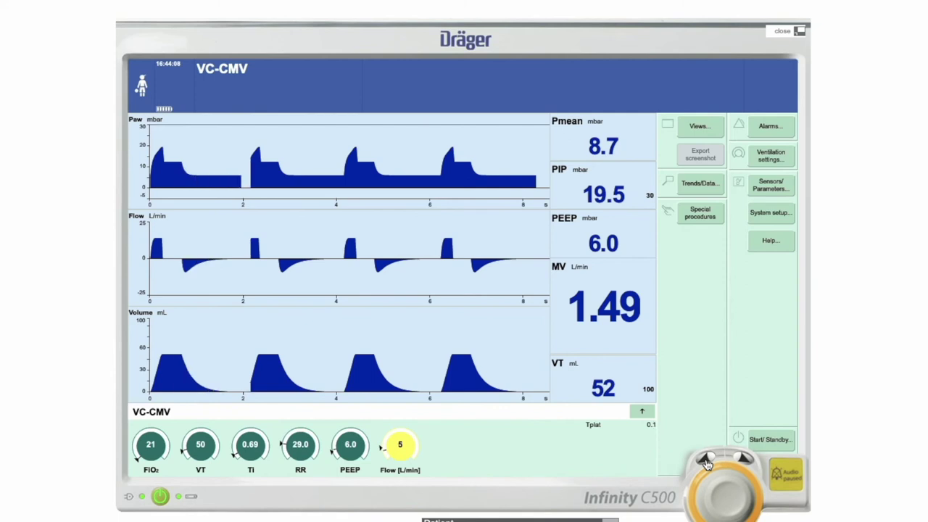
click(746, 463)
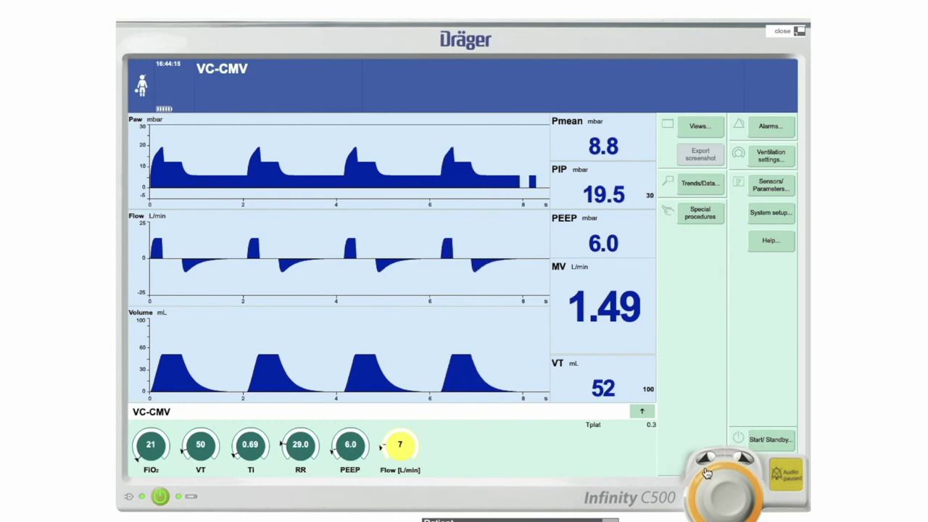
click(716, 482)
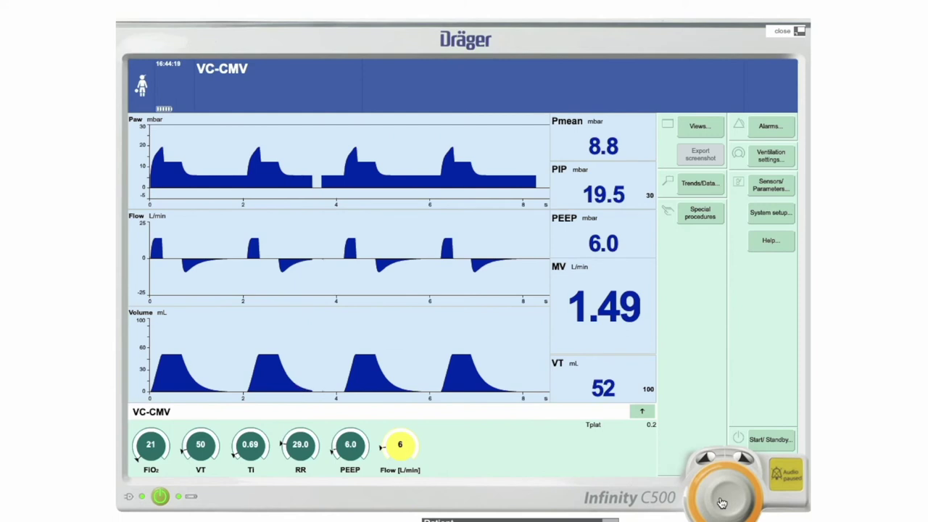
click(722, 502)
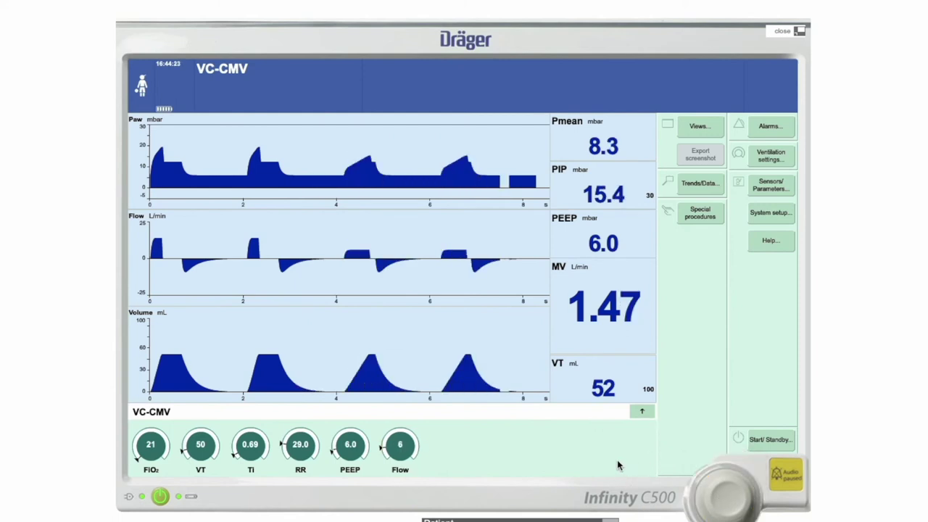
Step: Change the ventilation mode to PC-CMV under Other modes, confirm, and close the settings panel
click(643, 414)
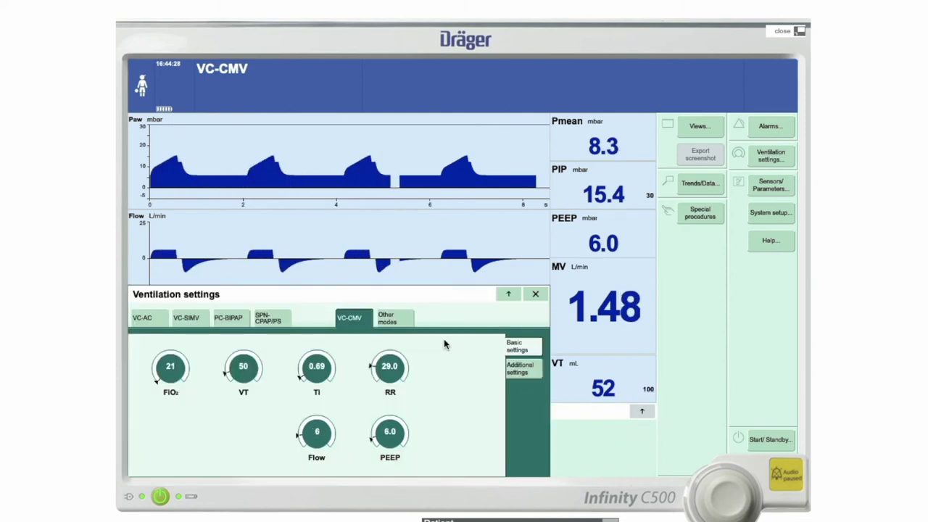
click(401, 320)
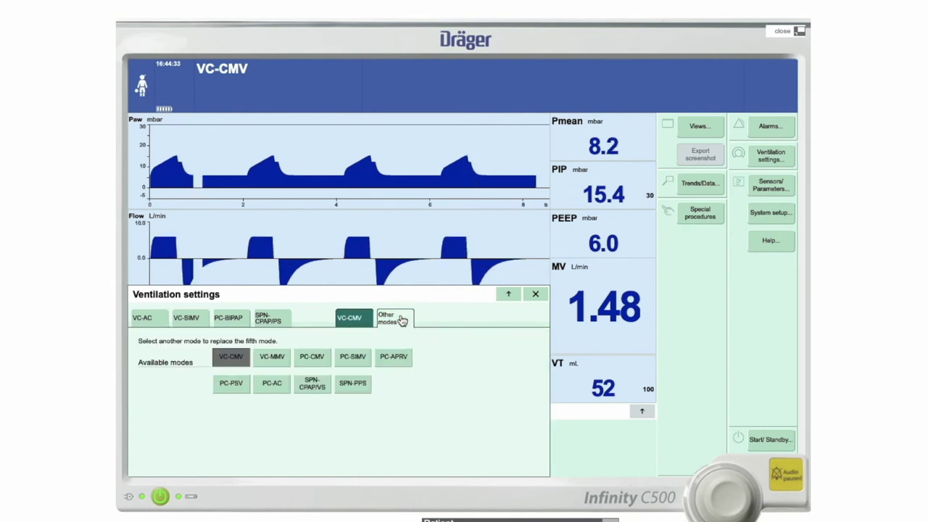
click(314, 359)
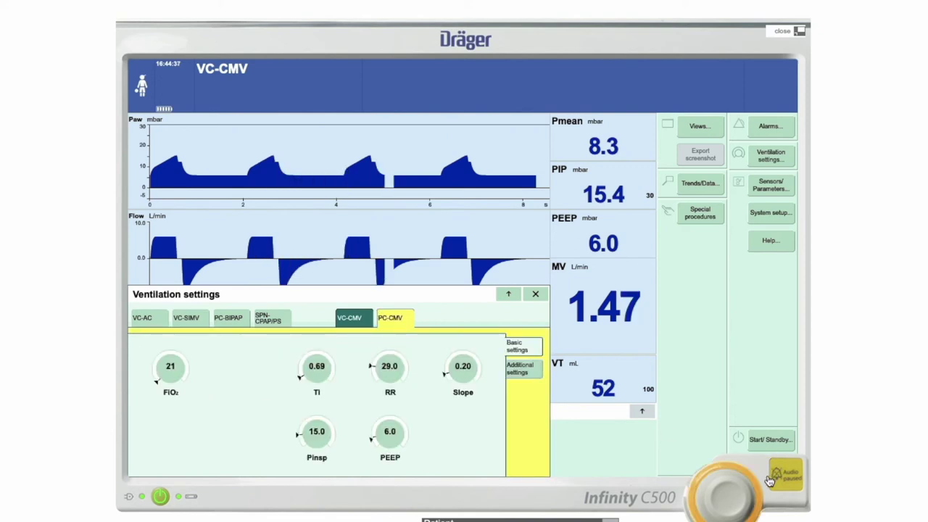
click(729, 495)
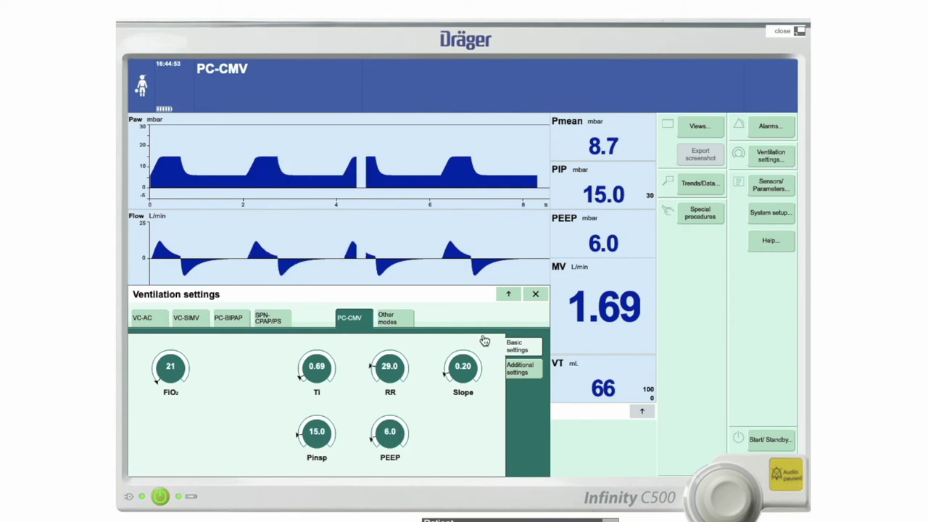
click(536, 297)
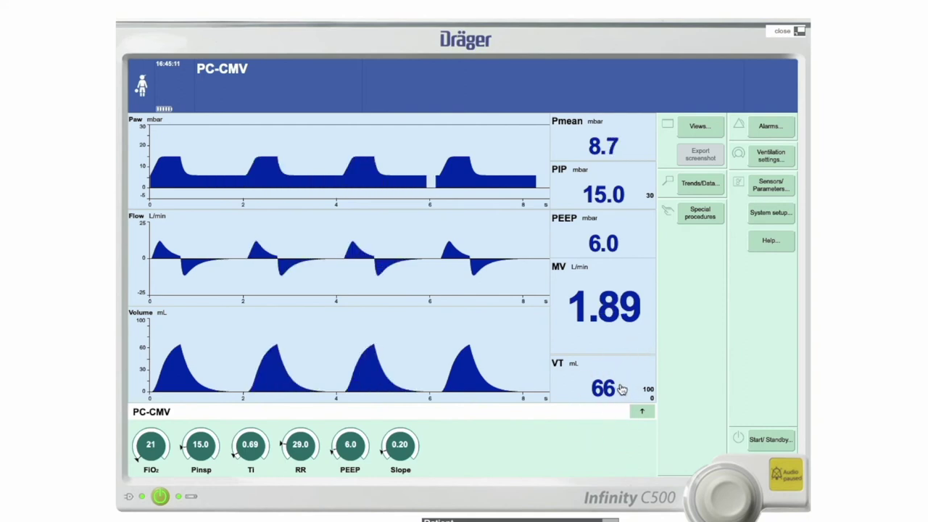
Step: Lower the Pinsp setting from 15.0 to 14.0 mbar and confirm it
click(201, 448)
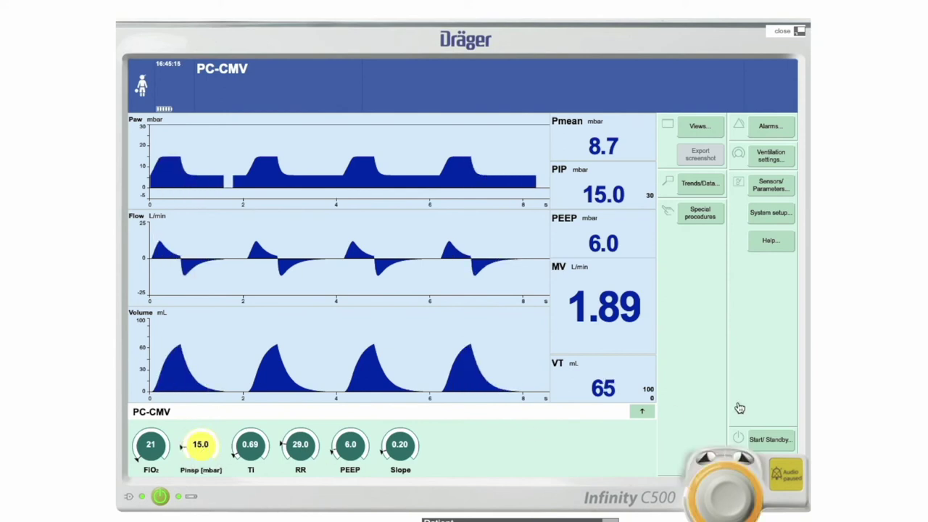
click(705, 461)
click(705, 461)
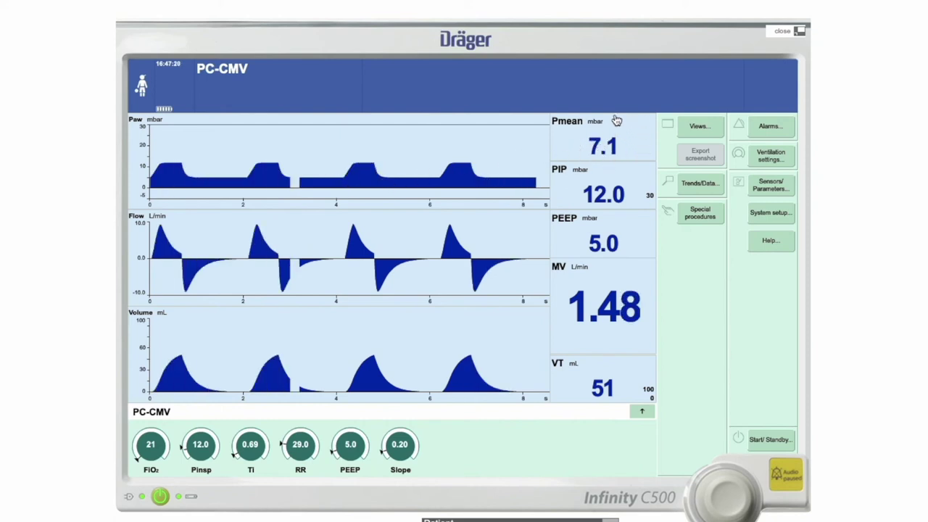
click(201, 448)
click(201, 448)
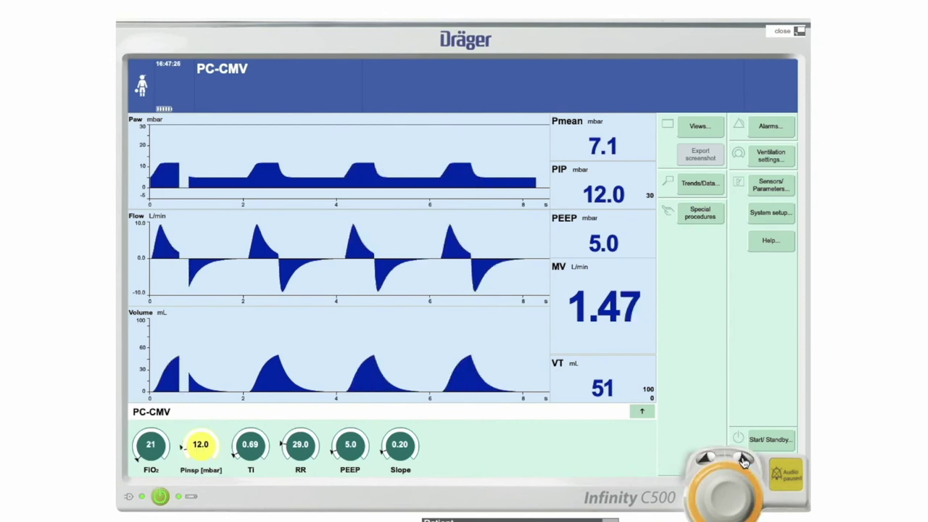
click(738, 500)
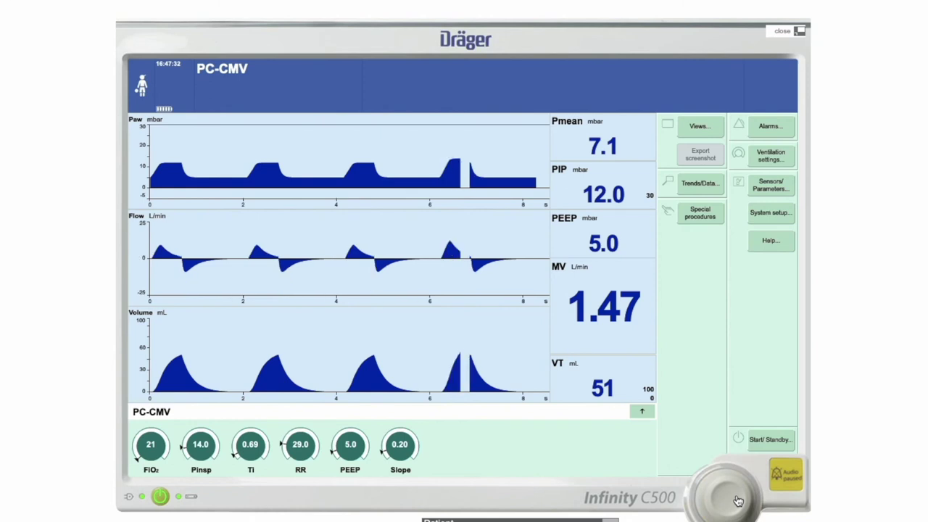